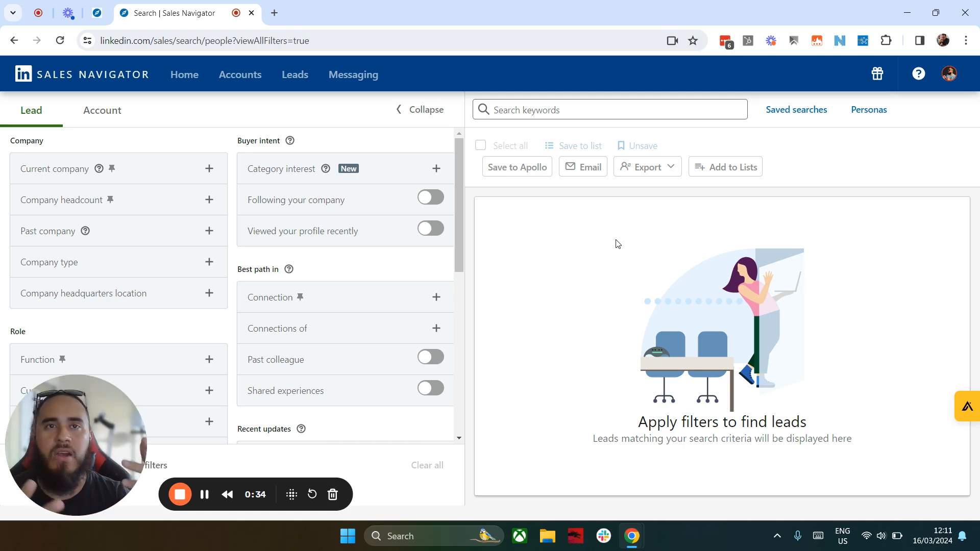
Step: Filter the leads by company headcount, including the 1-10 and 11-50 ranges
click(209, 199)
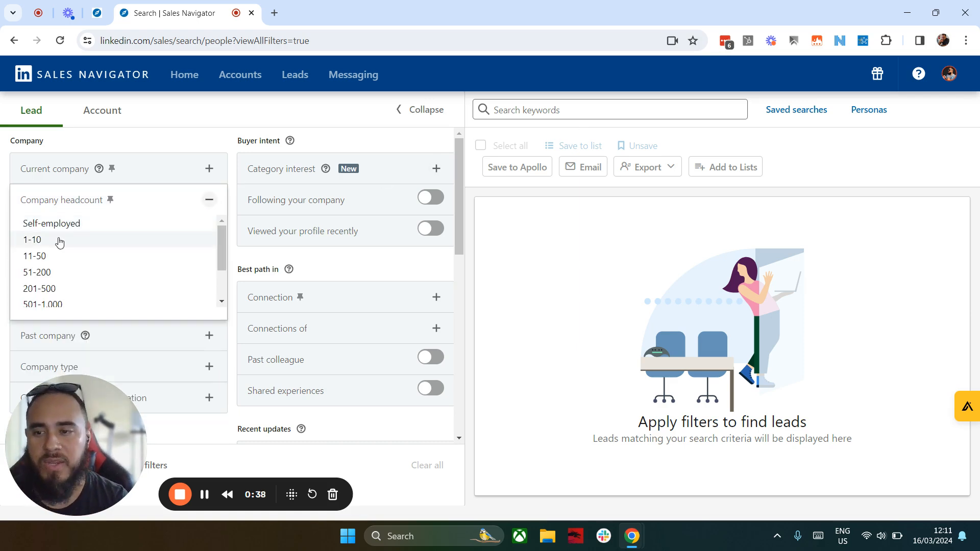
click(54, 241)
click(38, 302)
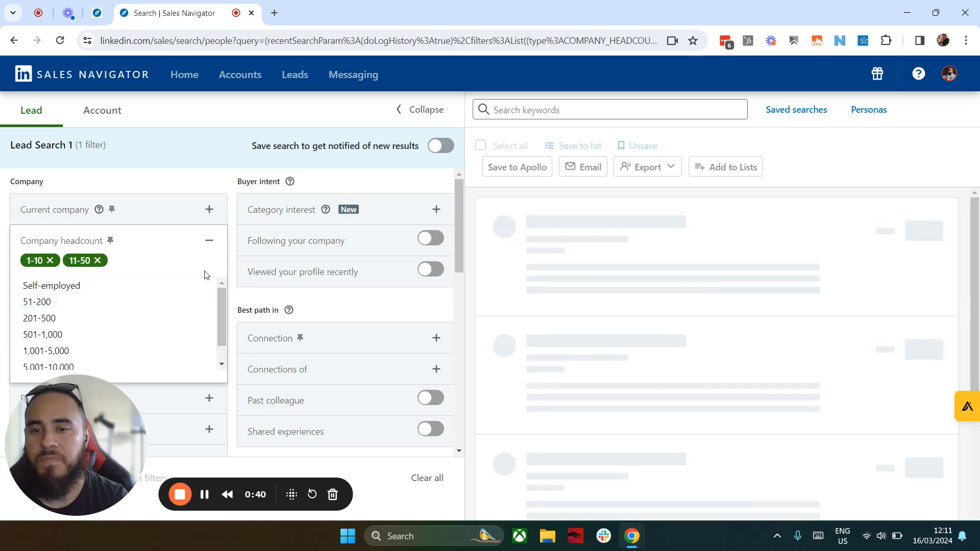
click(173, 183)
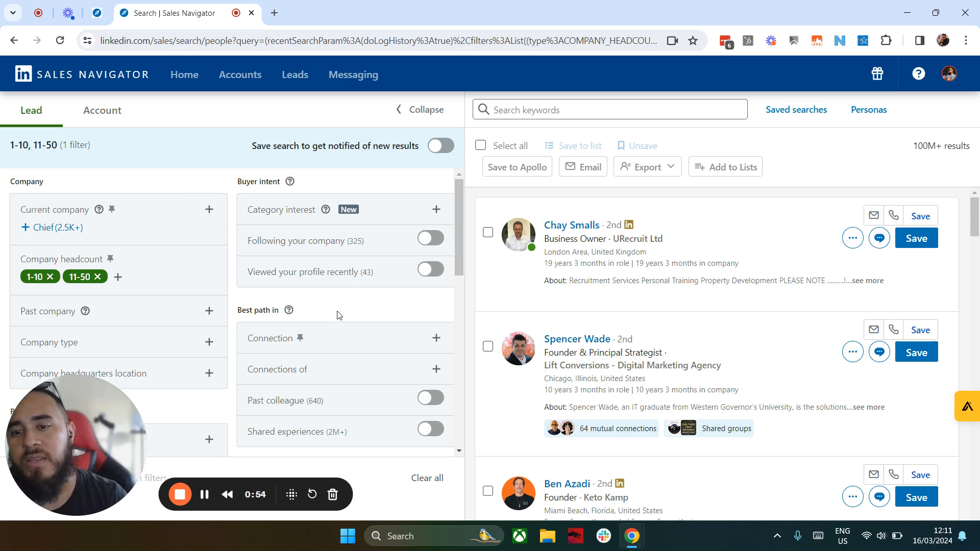
Step: Restrict the lead search to 2nd degree connections in the Connection filter
scroll(337, 315, down, 2)
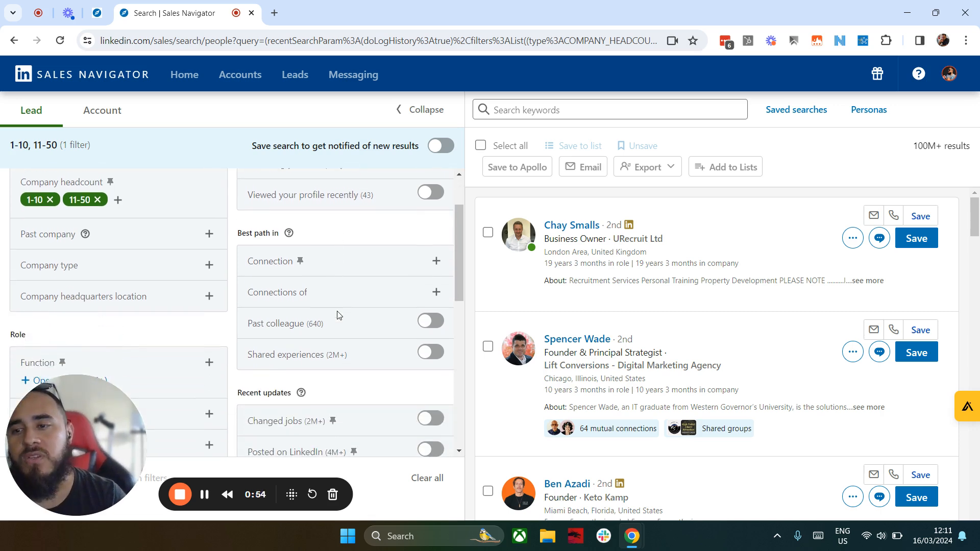
click(437, 261)
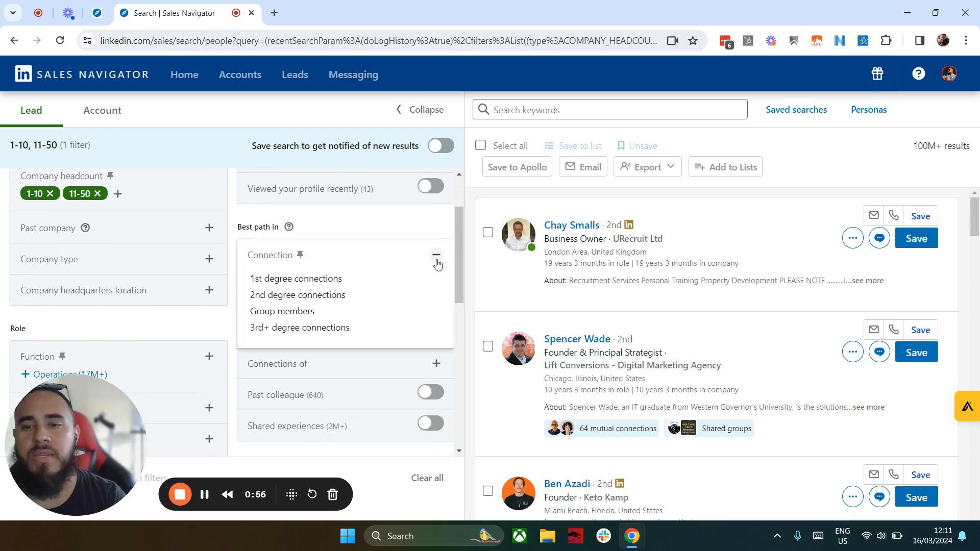
click(276, 298)
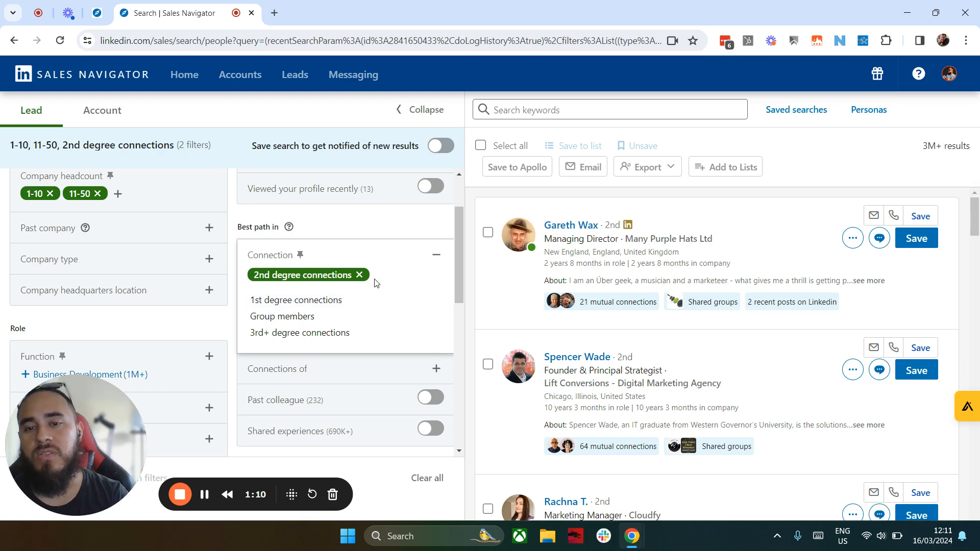
click(436, 255)
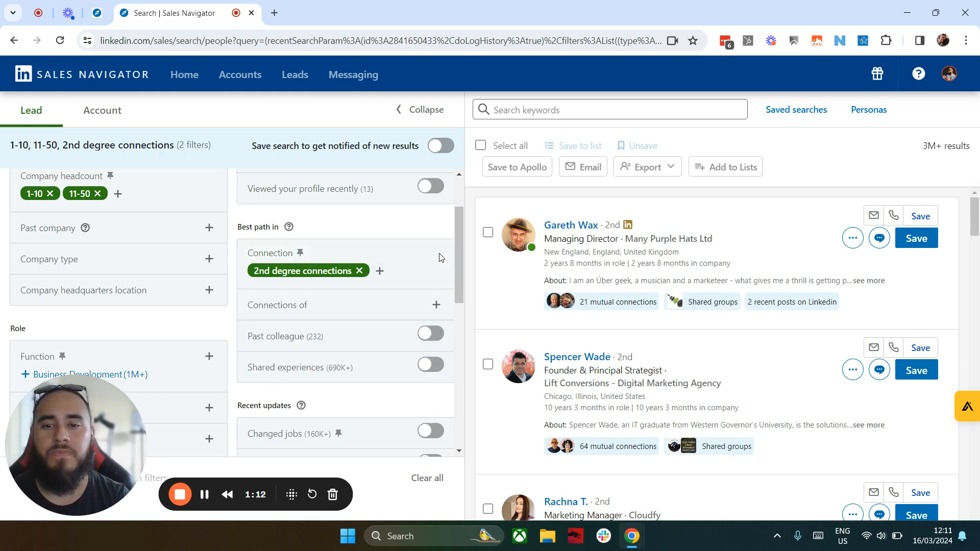
Step: Add CEO to the Current job title filter in the Role section
scroll(333, 306, down, 1)
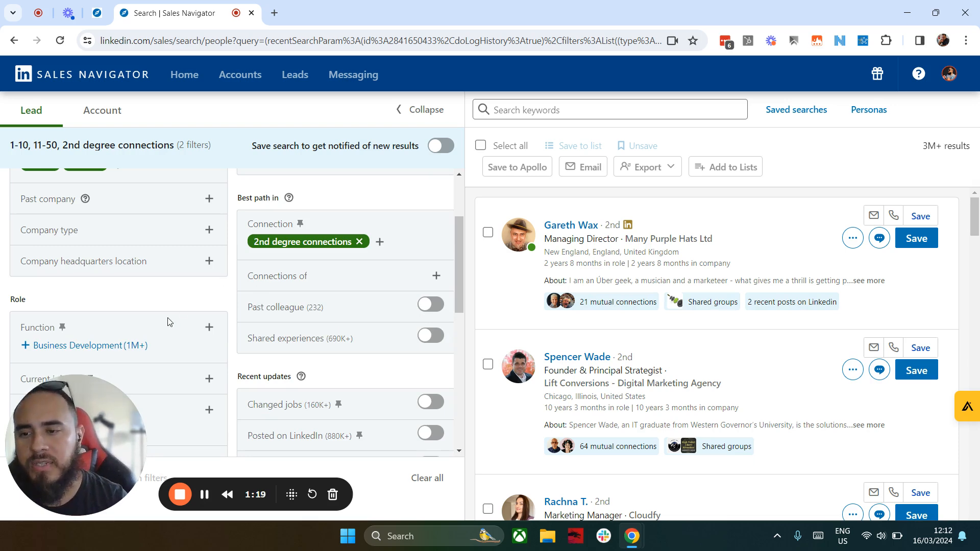
scroll(168, 321, down, 2)
scroll(222, 297, down, 1)
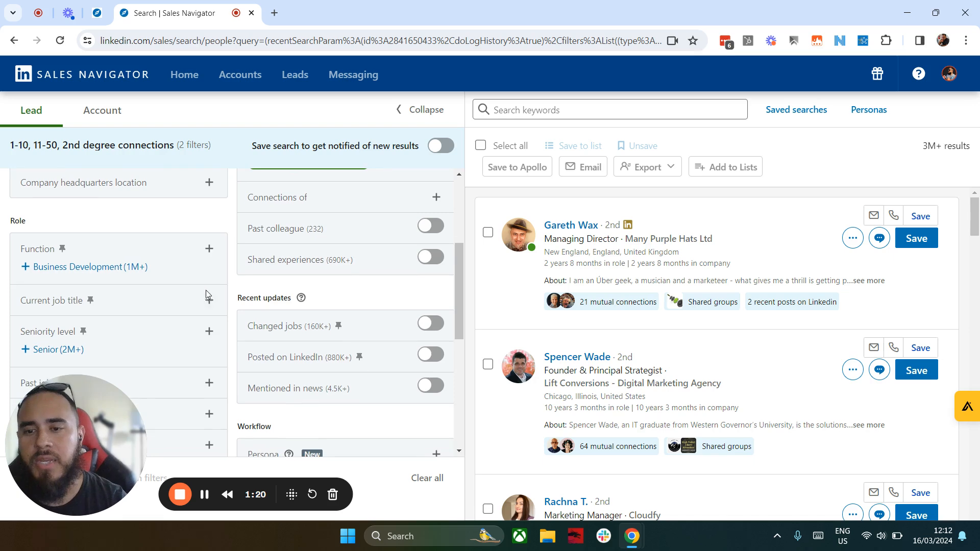
click(208, 302)
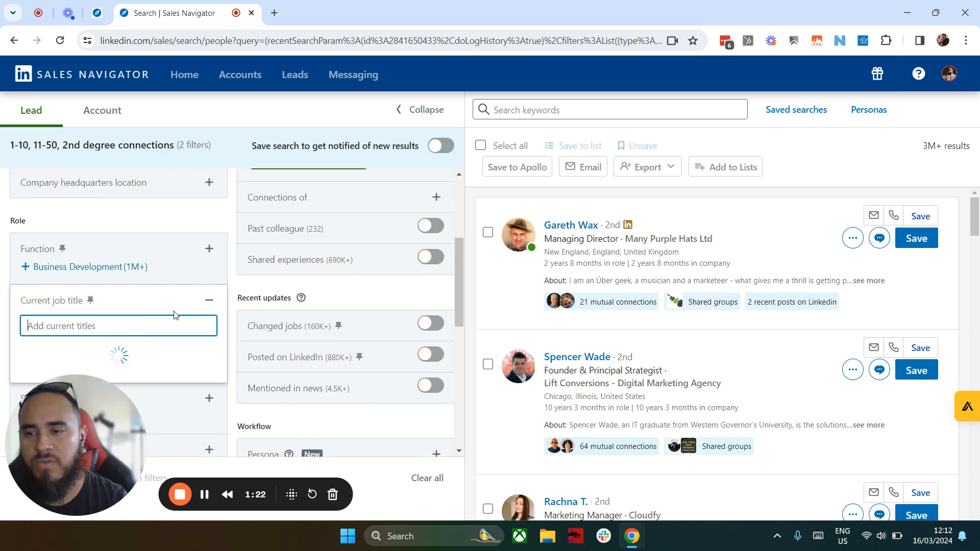
scroll(184, 312, down, 1)
click(126, 271)
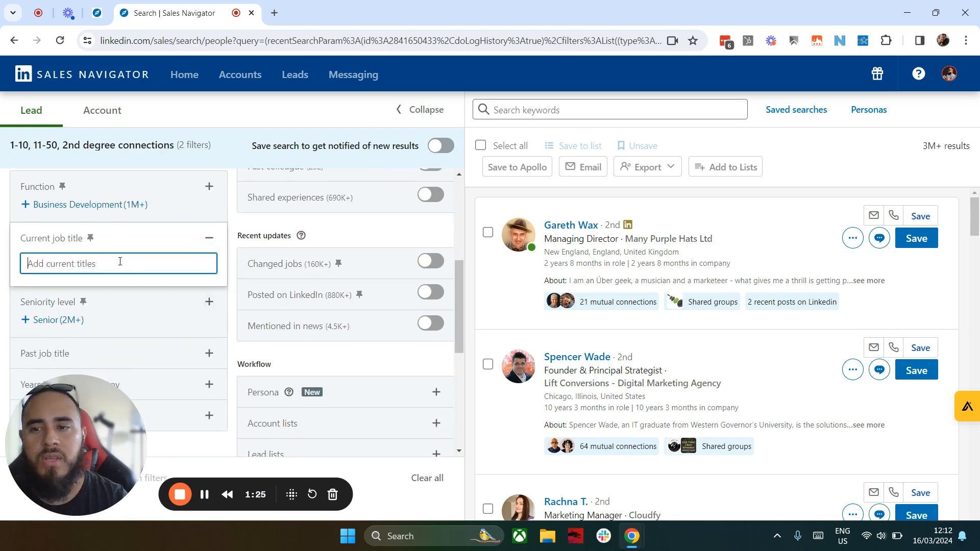
text(CEO)
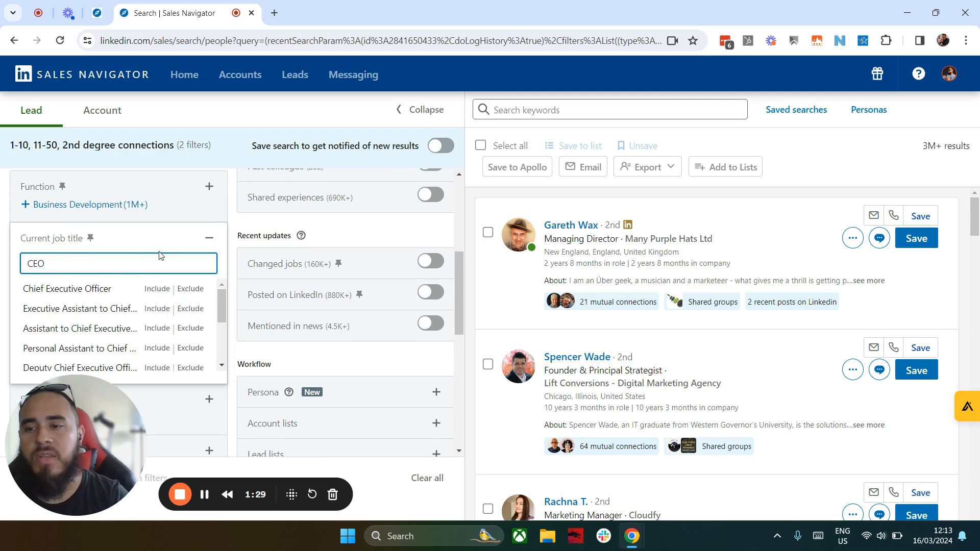
key(Return)
text(Foundres)
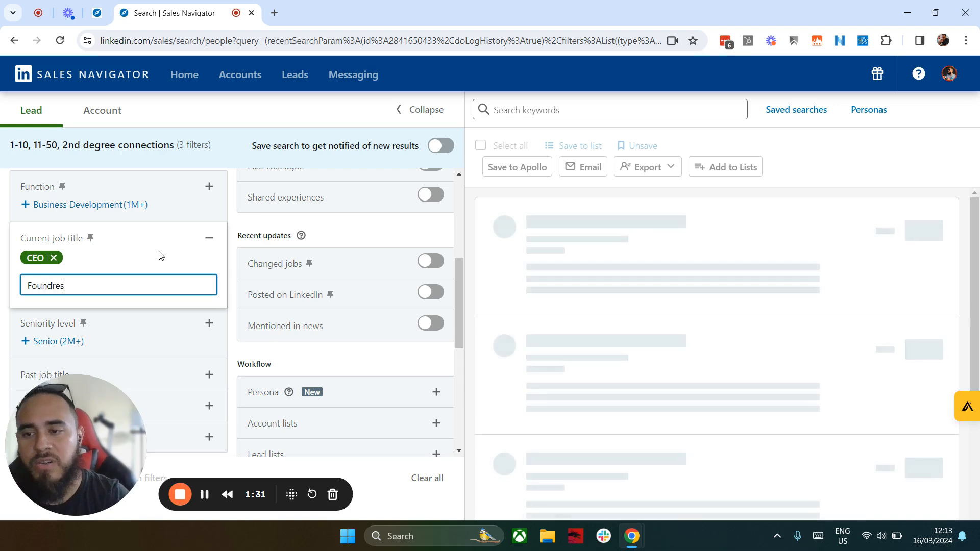
key(Return)
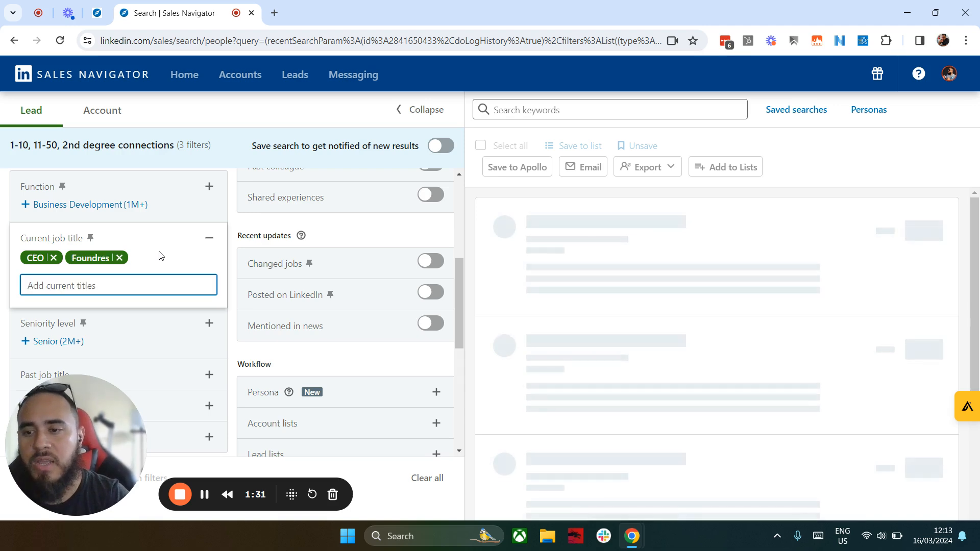
click(119, 258)
Step: Add Founder and Cofounder to the Current job title filter
click(92, 287)
text(Founders)
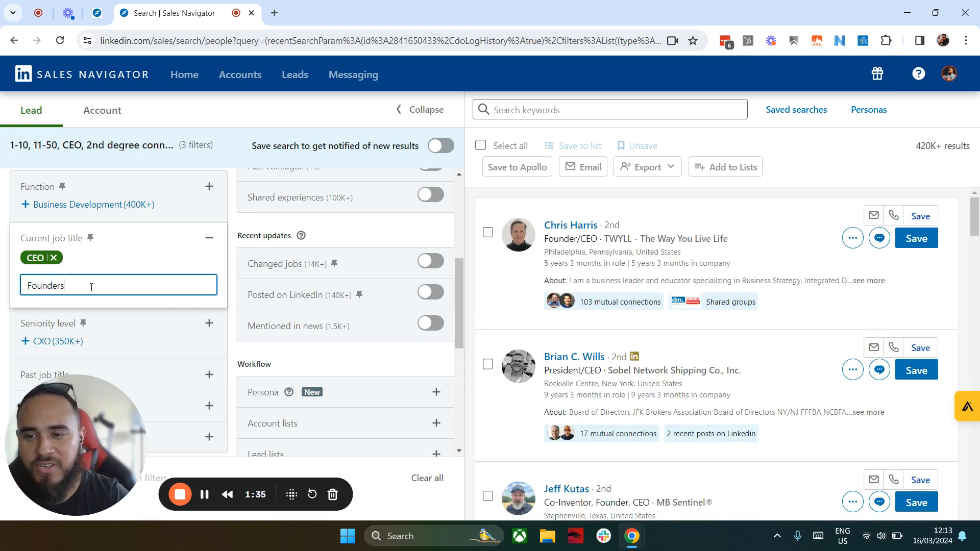
key(Return)
text(Cofounder)
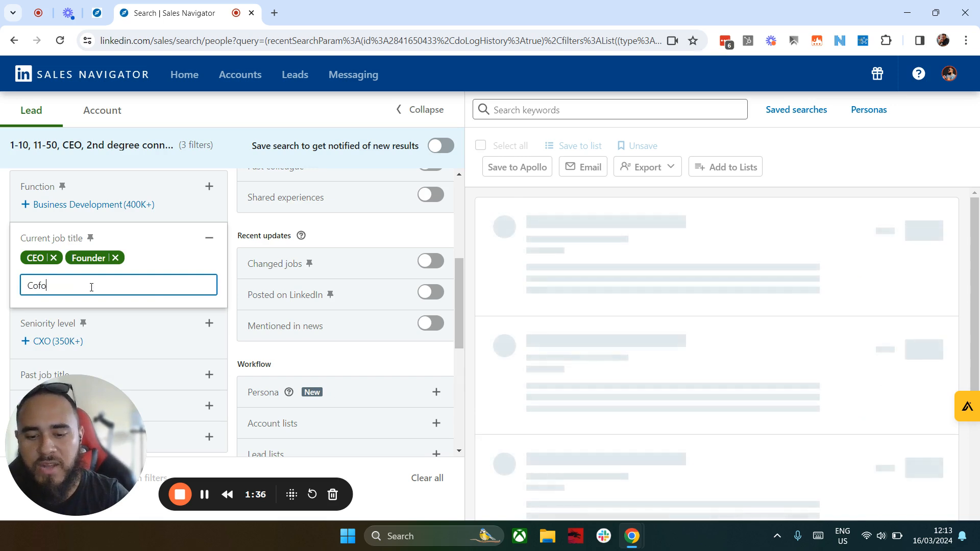
key(Return)
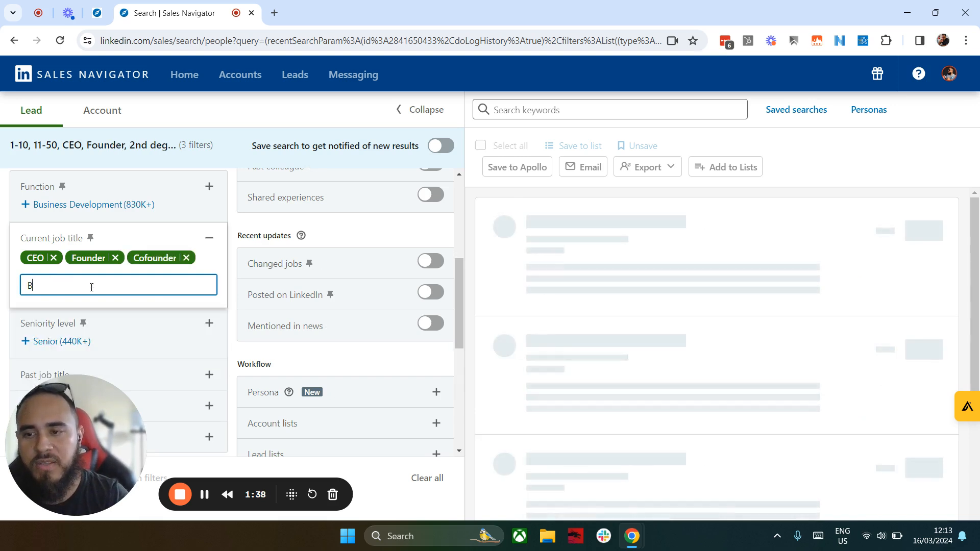
Step: Add Business owners as another current job title and close the title filter
text(Bu)
text(si)
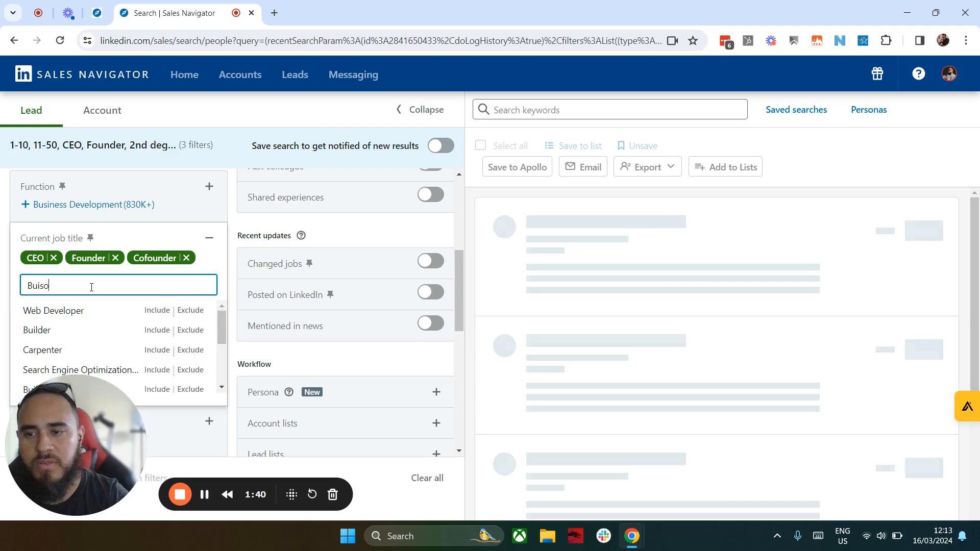
text(ness owners)
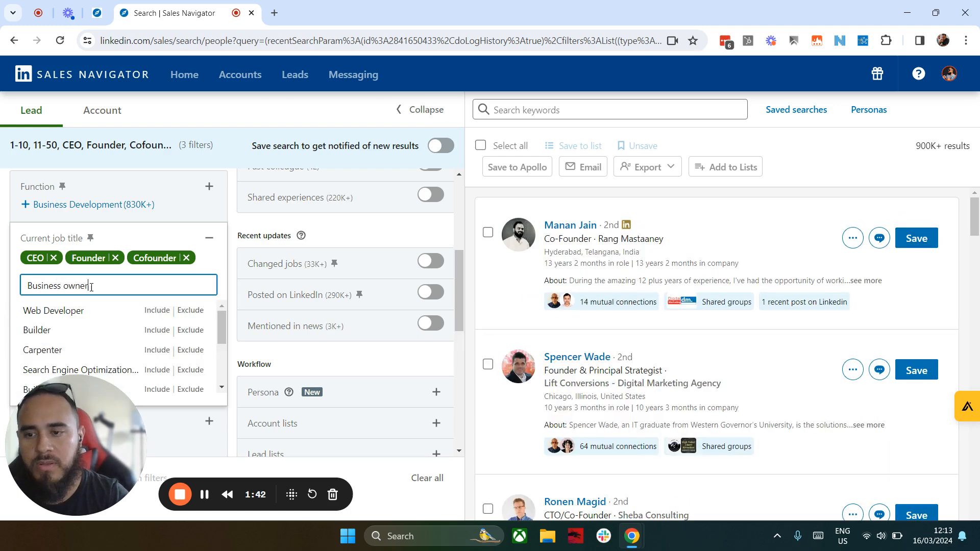
key(Return)
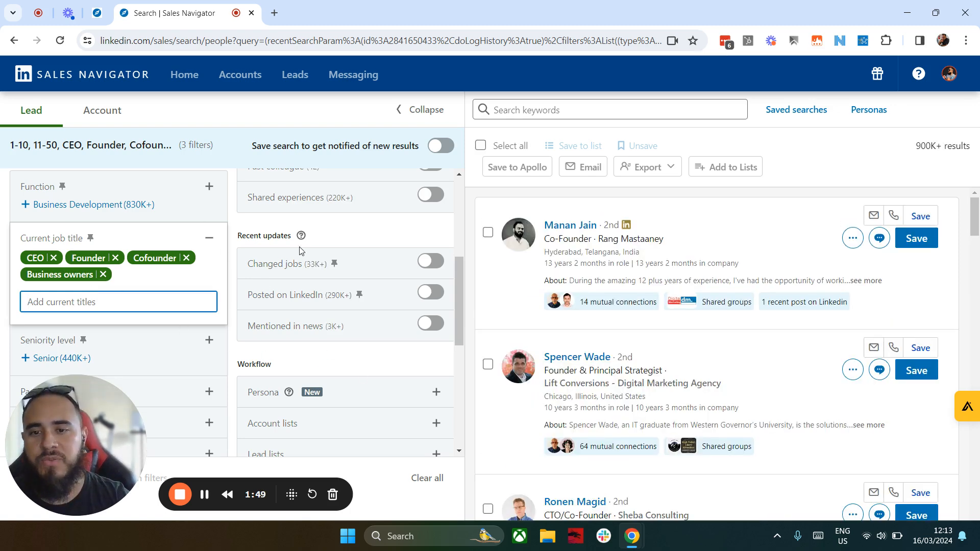
click(281, 230)
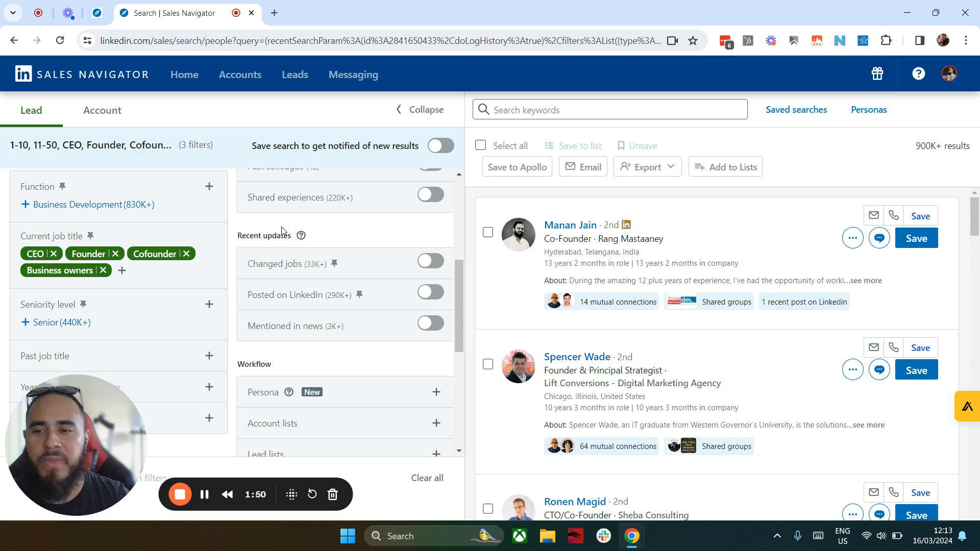
Step: Include CXO in the Seniority level filter
click(209, 307)
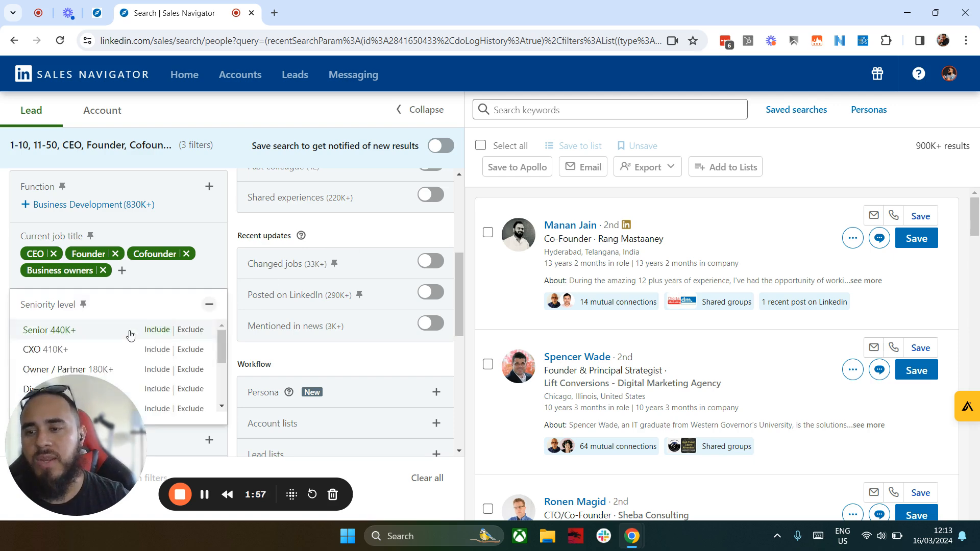
click(45, 351)
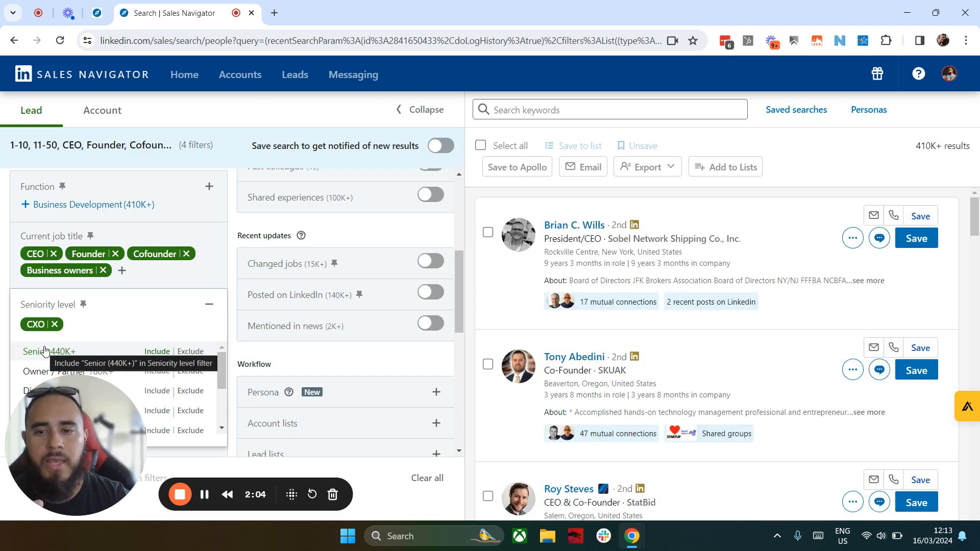
click(358, 239)
Step: Limit the leads to people who posted on LinkedIn, using the Recent updates filters
scroll(325, 320, down, 1)
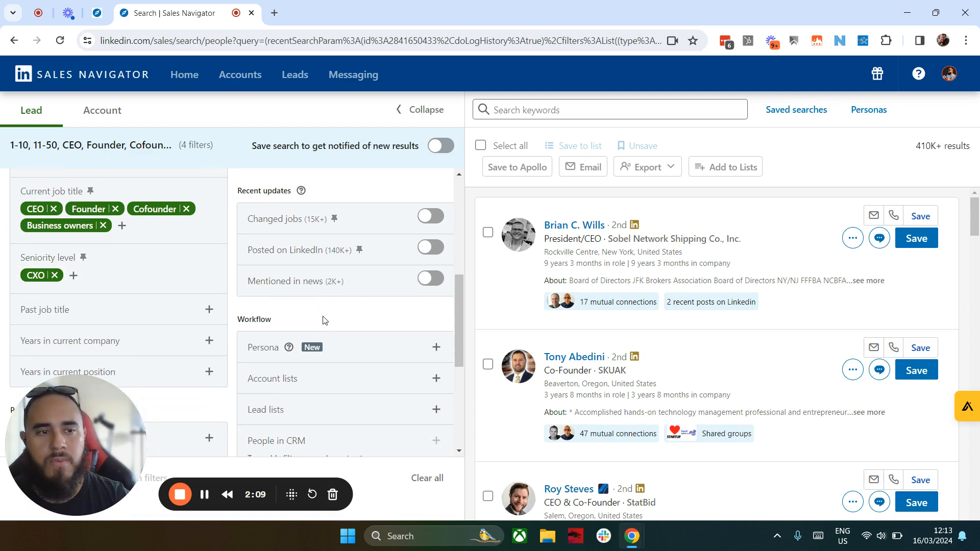
scroll(326, 321, down, 1)
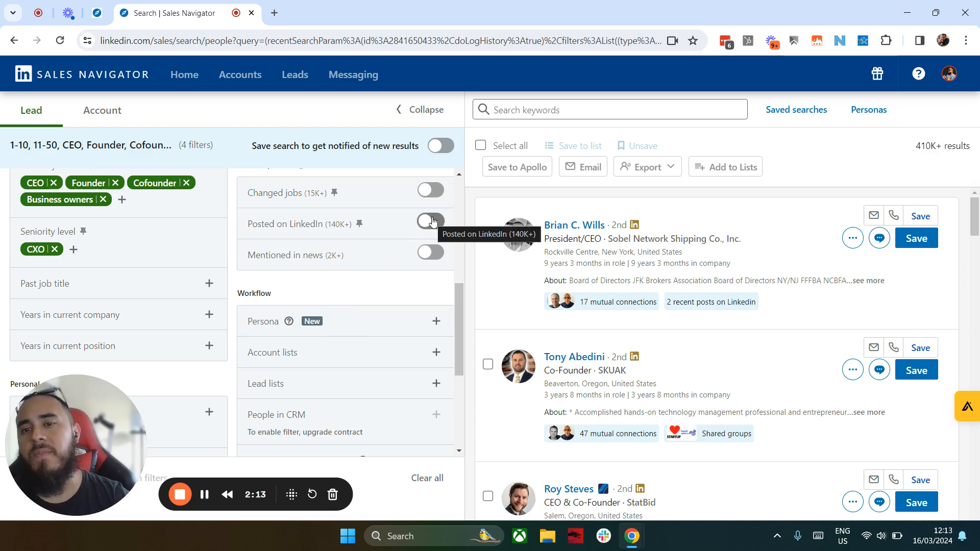
click(432, 220)
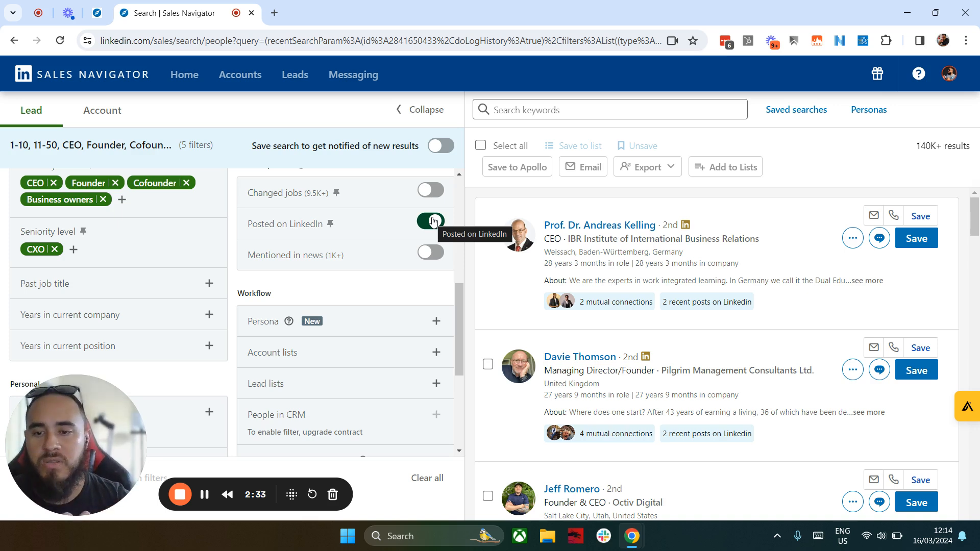
Step: Filter the leads by years in current company, including 1 to 2 years and 3 to 5 years
scroll(345, 263, down, 1)
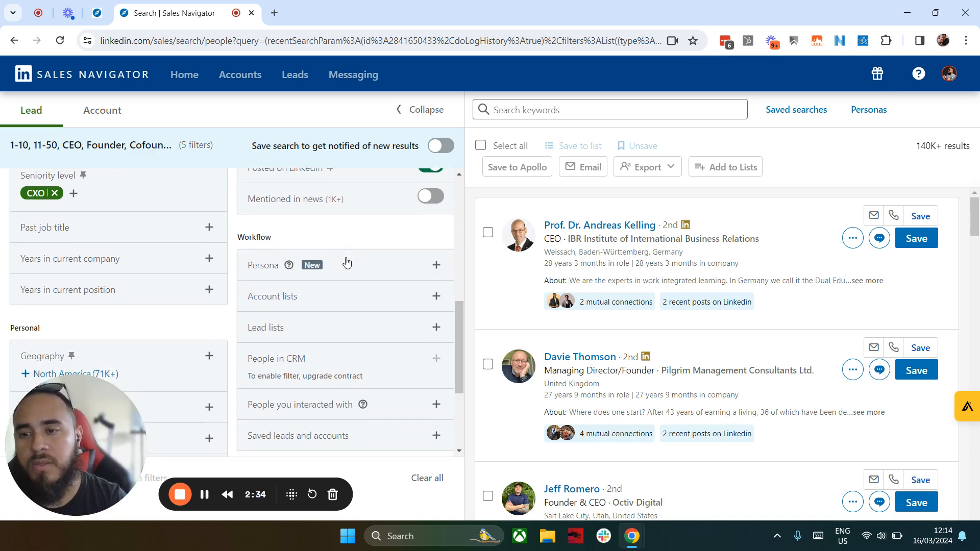
scroll(221, 305, down, 1)
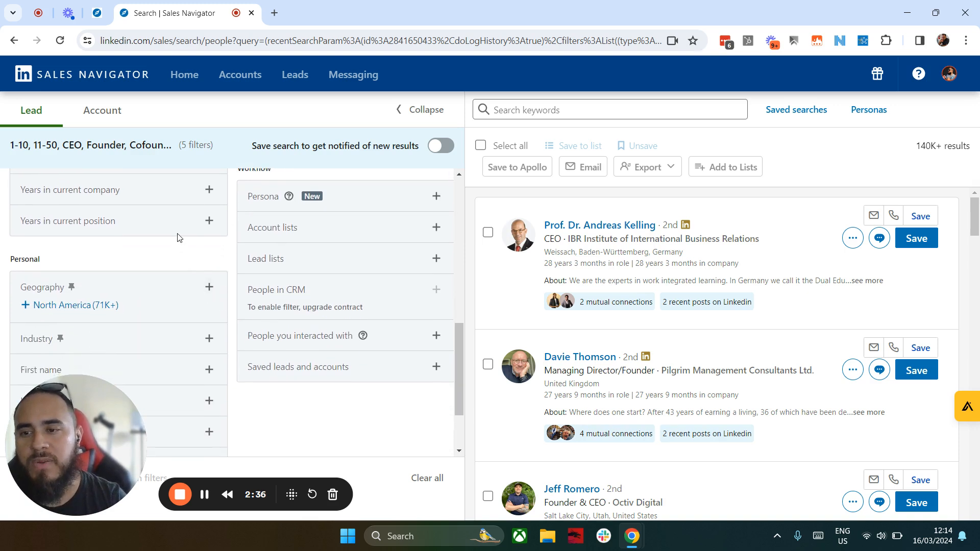
click(211, 200)
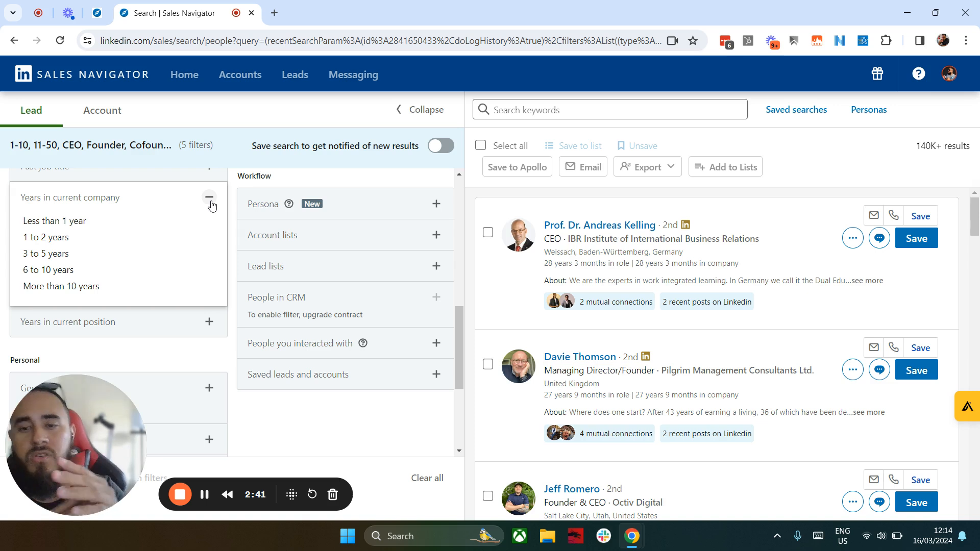
click(69, 239)
click(58, 260)
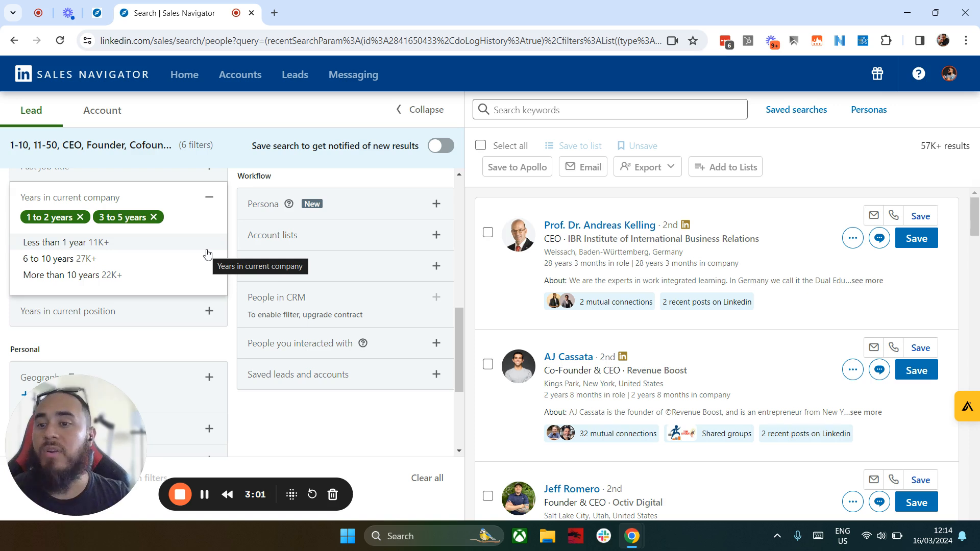
click(206, 356)
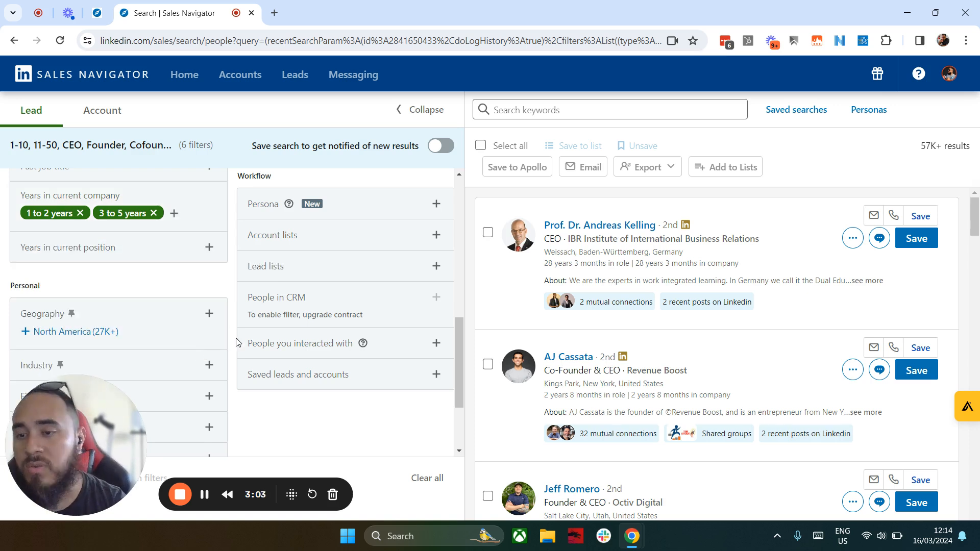
Step: Include United States in the Geography filter of the lead search
click(209, 313)
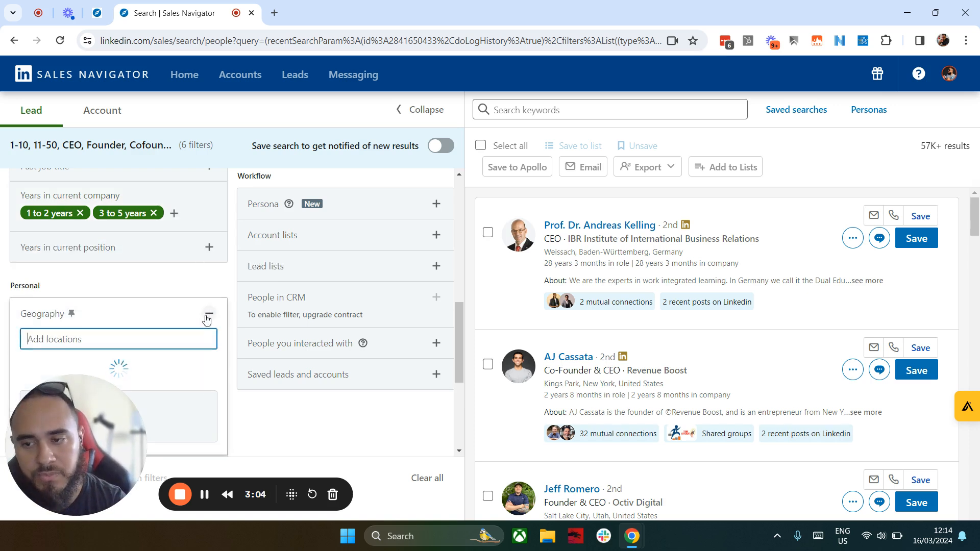
text(un)
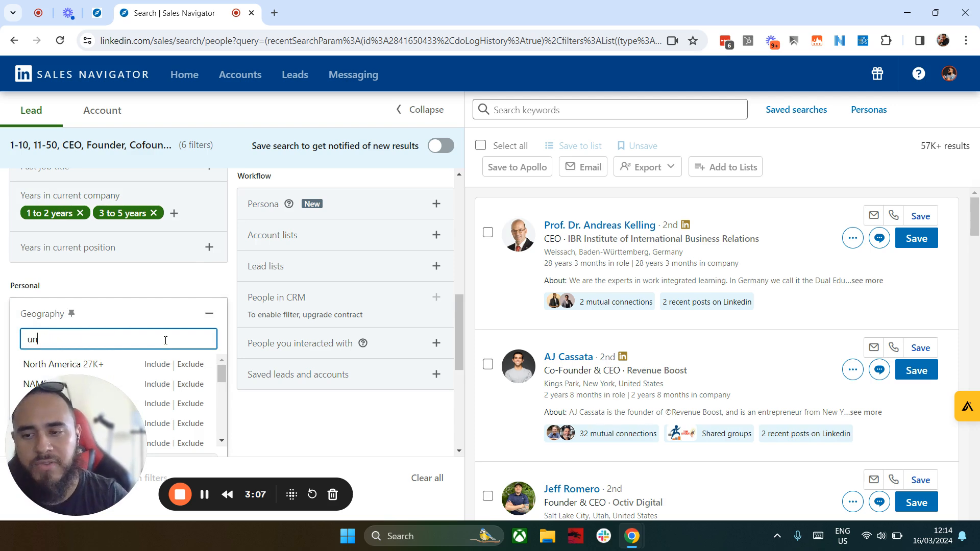
text(ite)
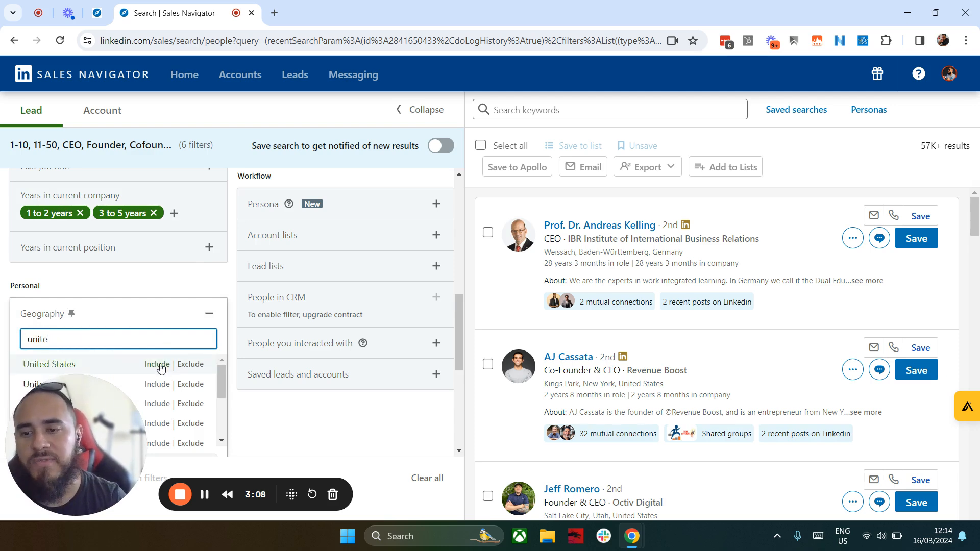
click(157, 364)
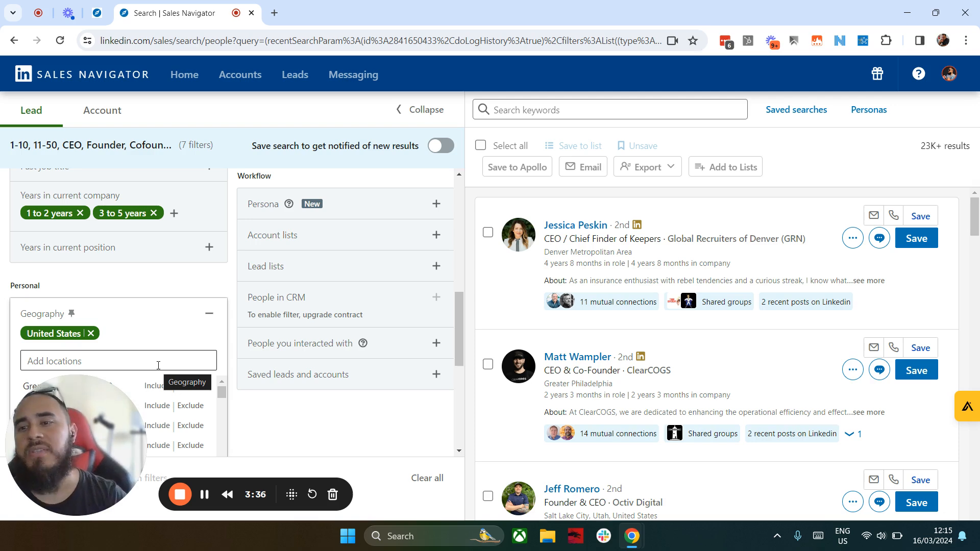
Step: Include Advertising Services in the Industry filter of the lead search
scroll(173, 316, down, 3)
click(305, 327)
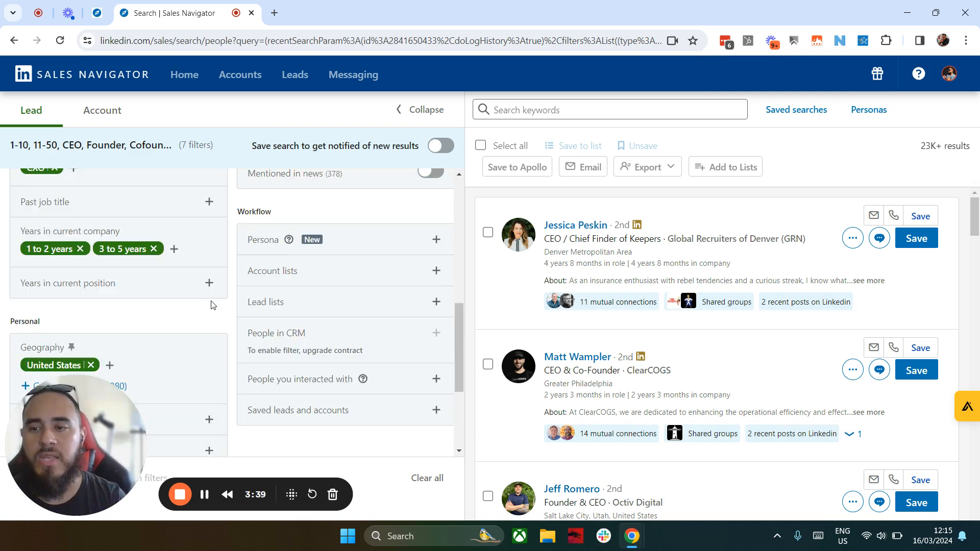
scroll(214, 346, down, 1)
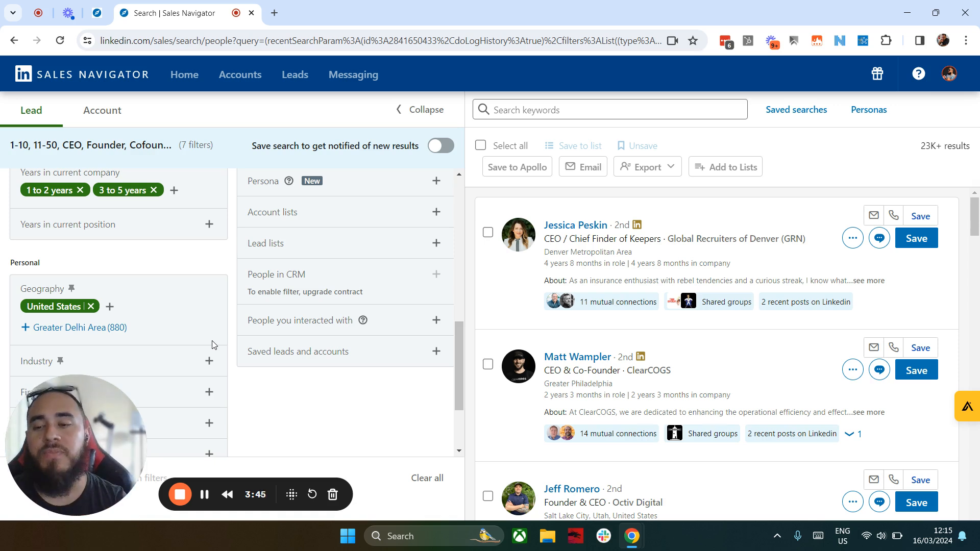
scroll(212, 346, down, 2)
click(208, 245)
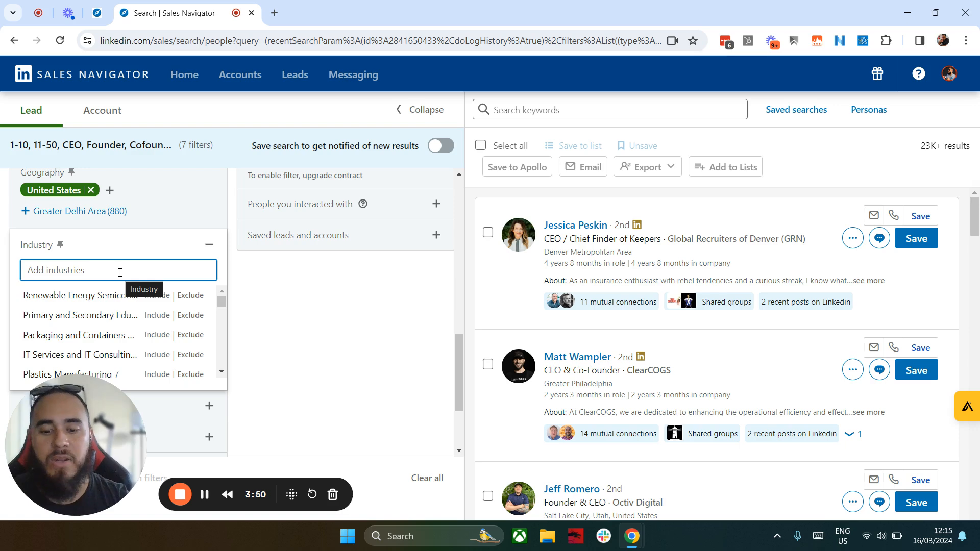
text(advertisin)
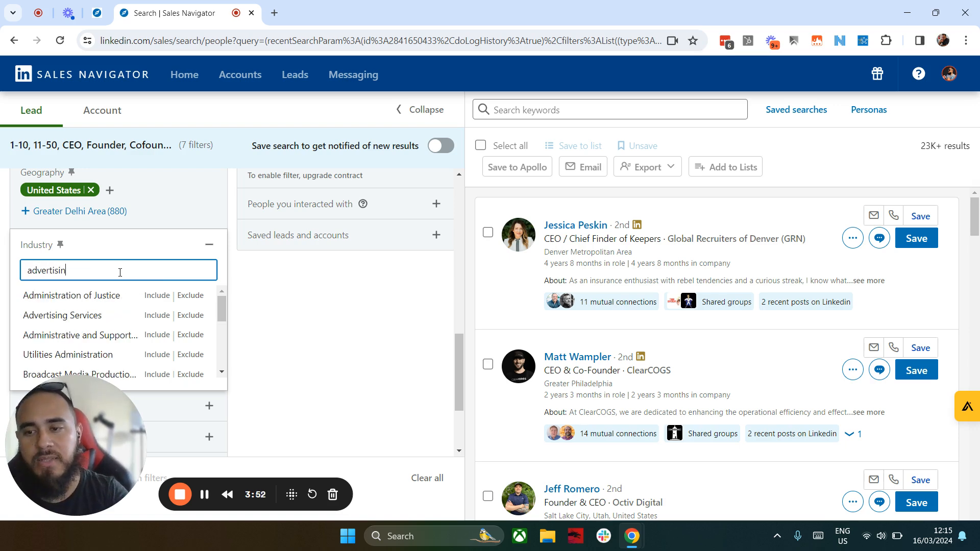
text(g)
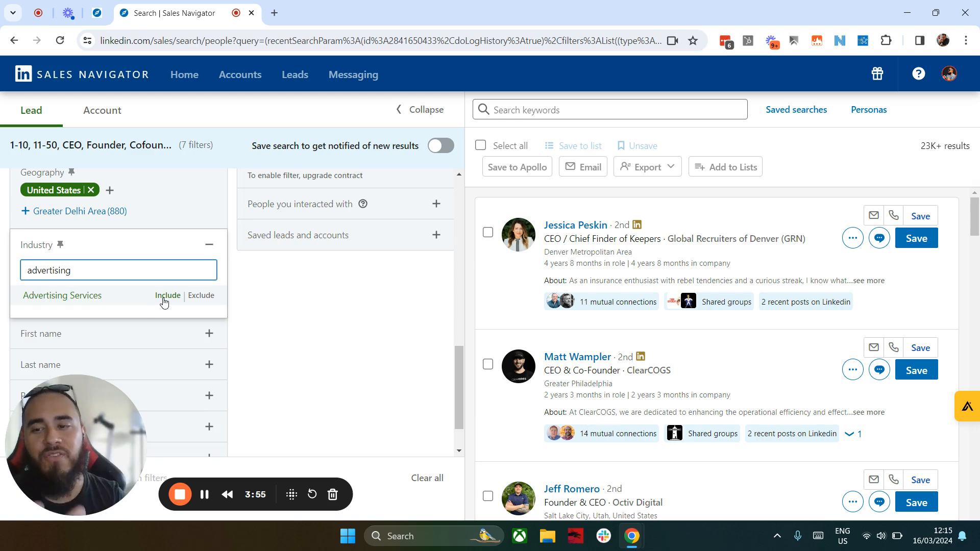
click(164, 296)
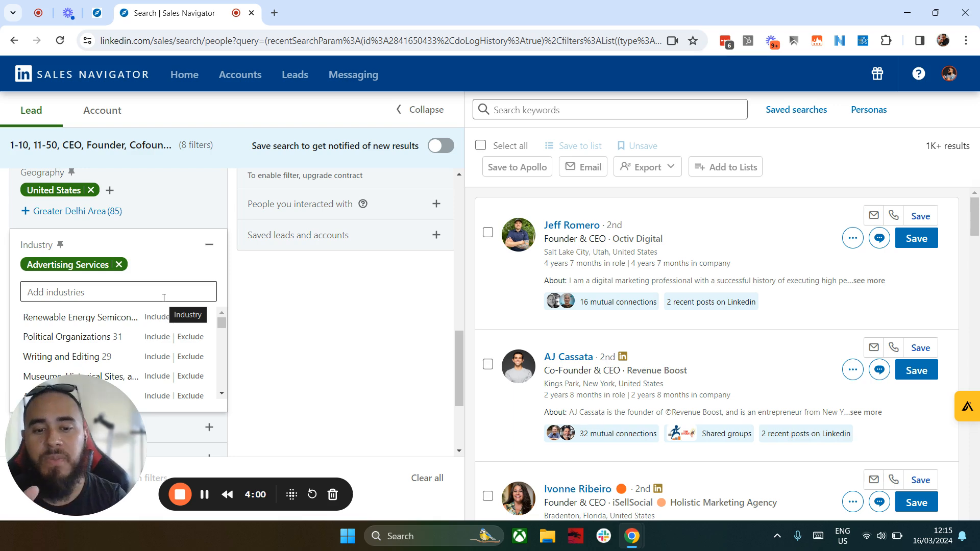
click(300, 320)
Step: Exclude consultants from the lead results with the keyword search "NOT Consultant" and look through the resulting leads
scroll(183, 226, up, 10)
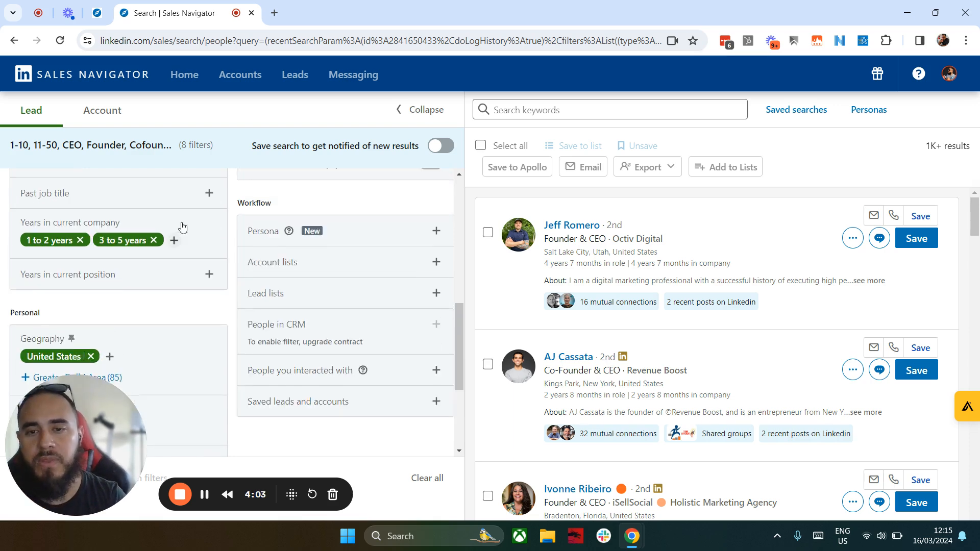
scroll(282, 281, up, 2)
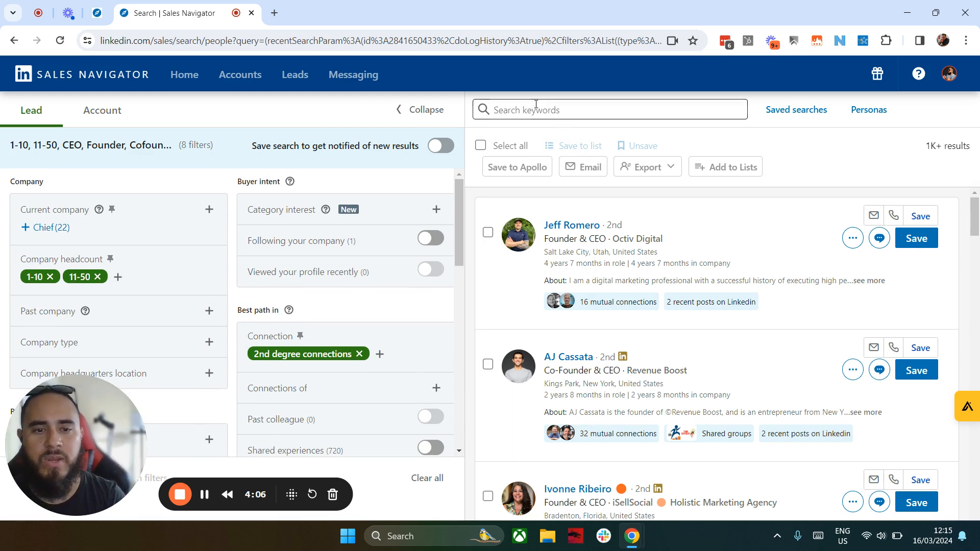
scroll(610, 268, down, 8)
scroll(611, 269, down, 4)
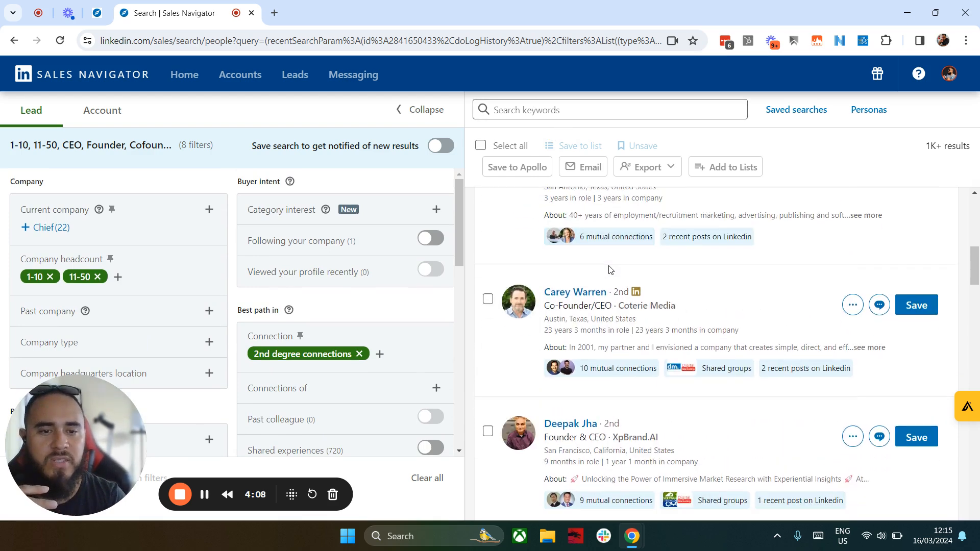
scroll(609, 266, down, 2)
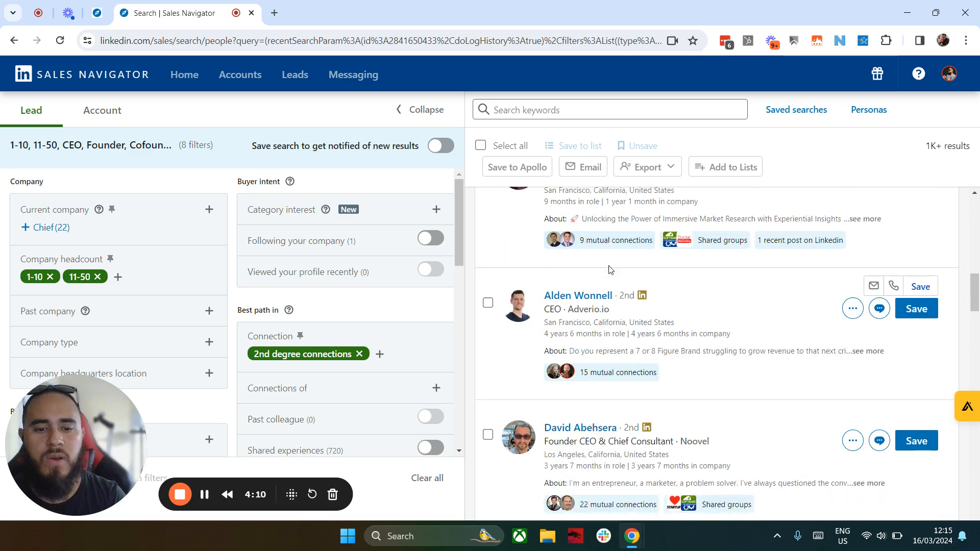
click(569, 110)
text(NOT B)
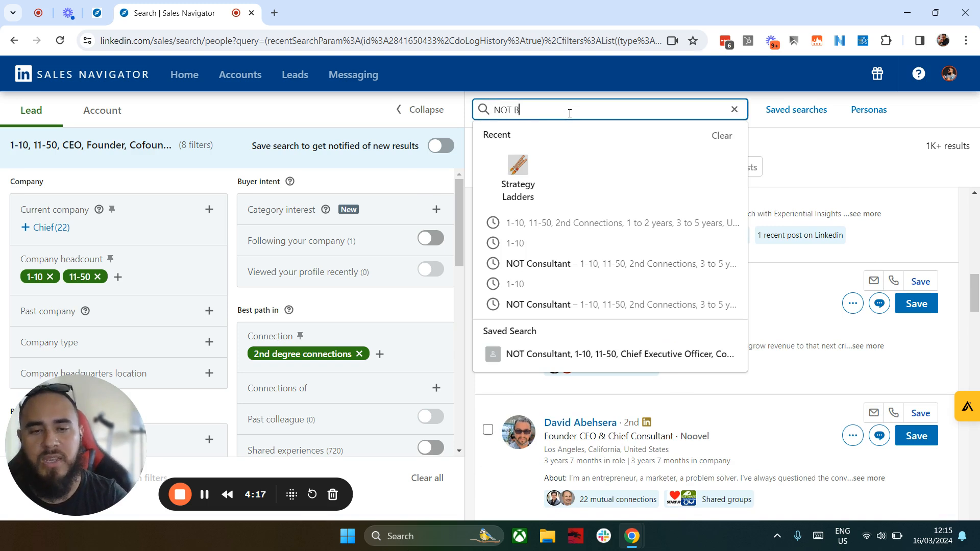
key(BackSpace)
text(Consultant)
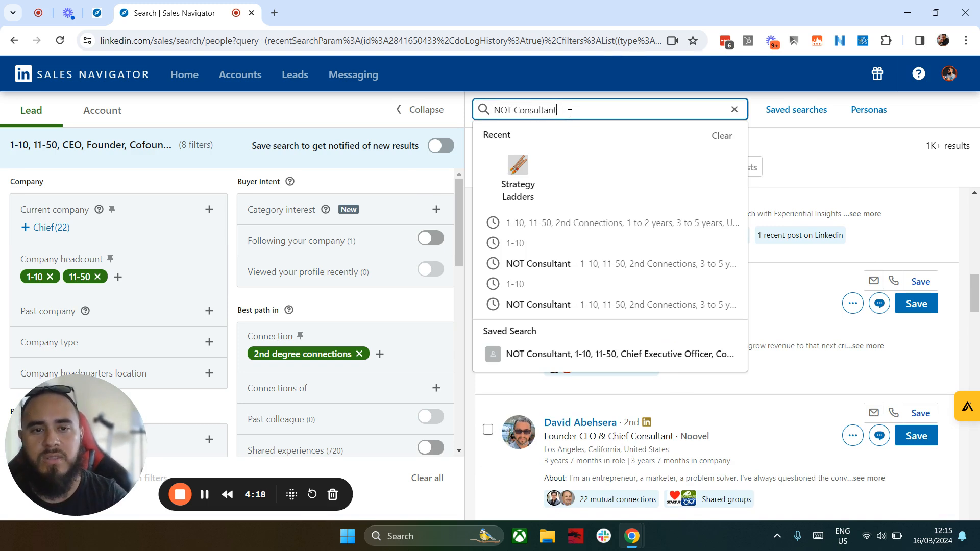
key(Return)
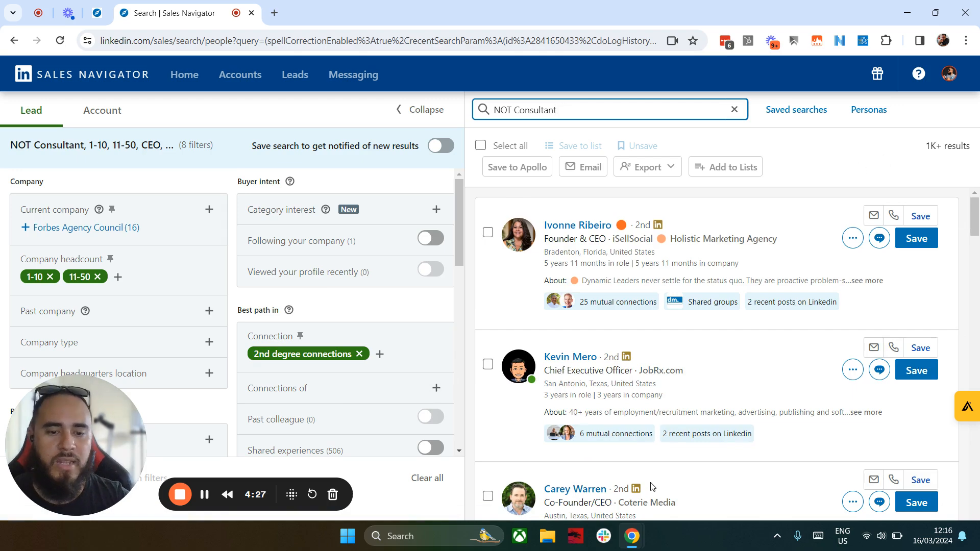
scroll(651, 486, down, 9)
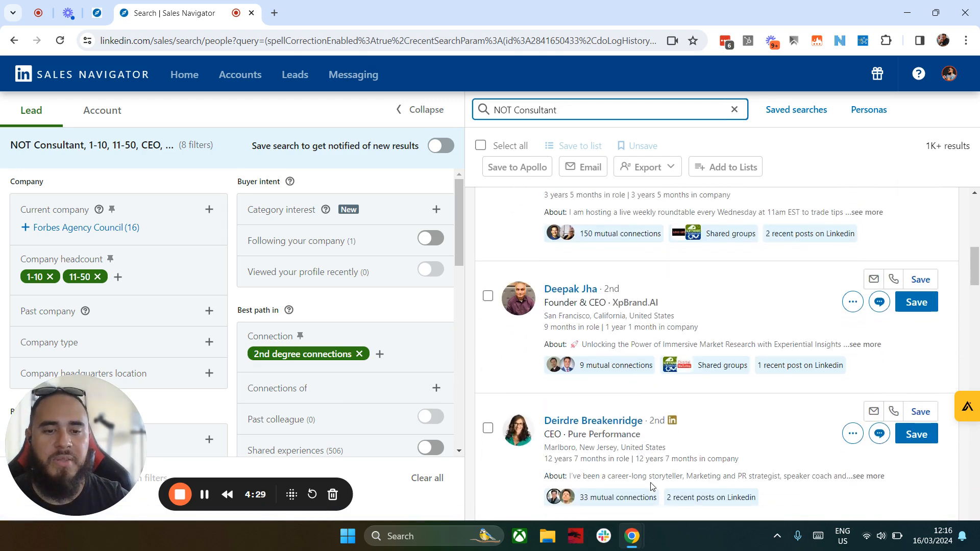
scroll(651, 487, down, 7)
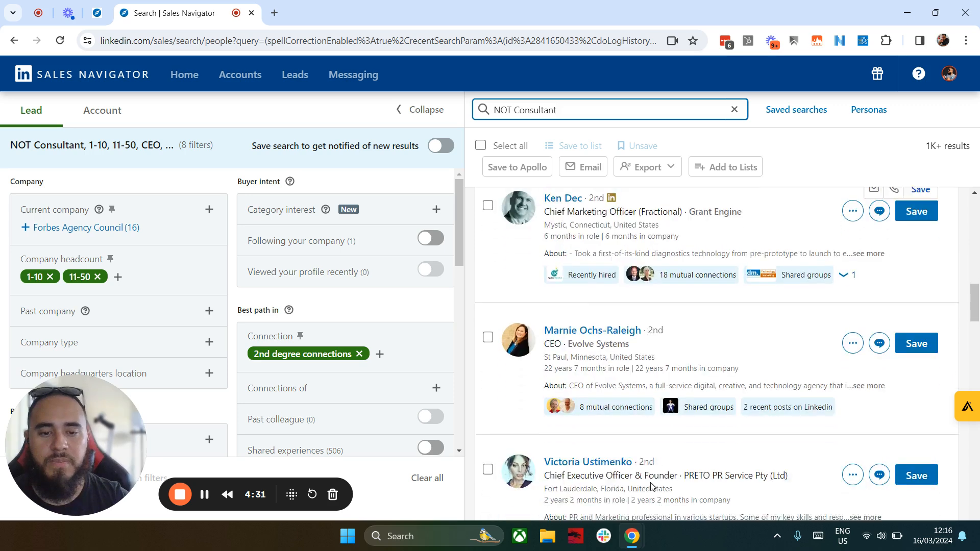
scroll(651, 486, down, 5)
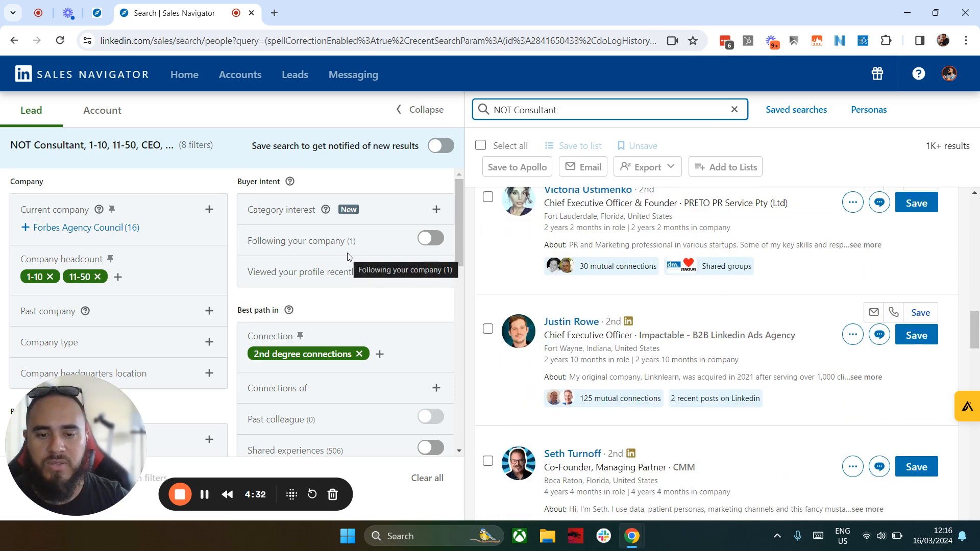